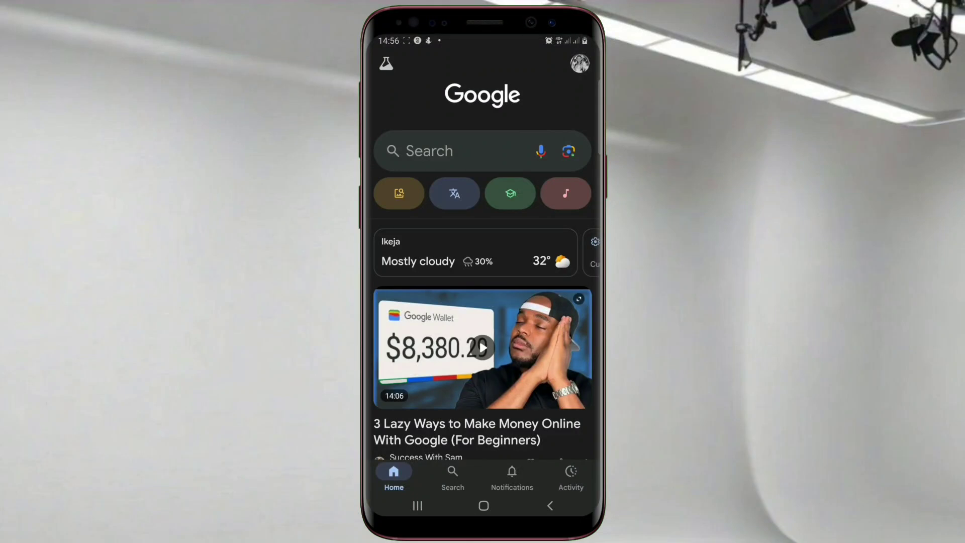
scroll(483, 301, "down", 5)
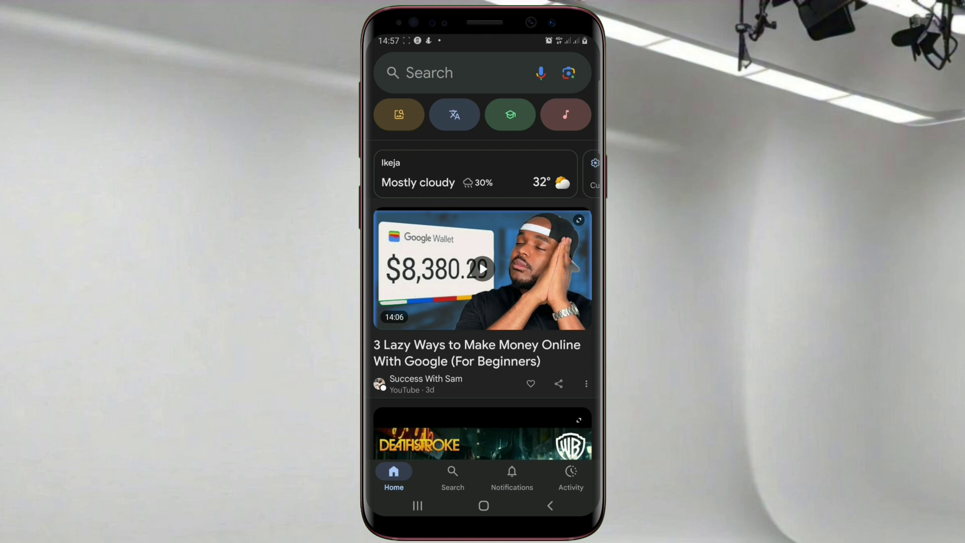
scroll(483, 302, "up", 4)
scroll(483, 302, "up", 2)
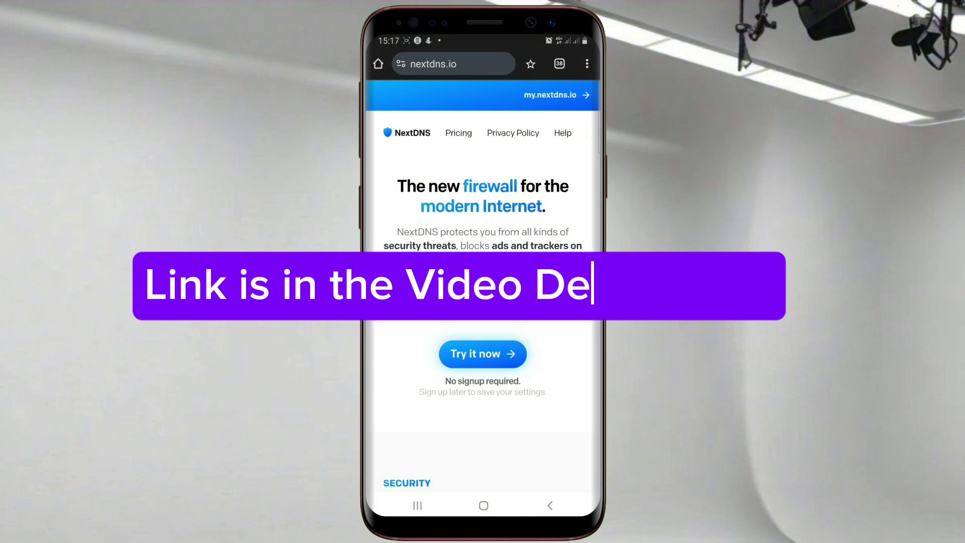
scroll(482, 267, "down", 1)
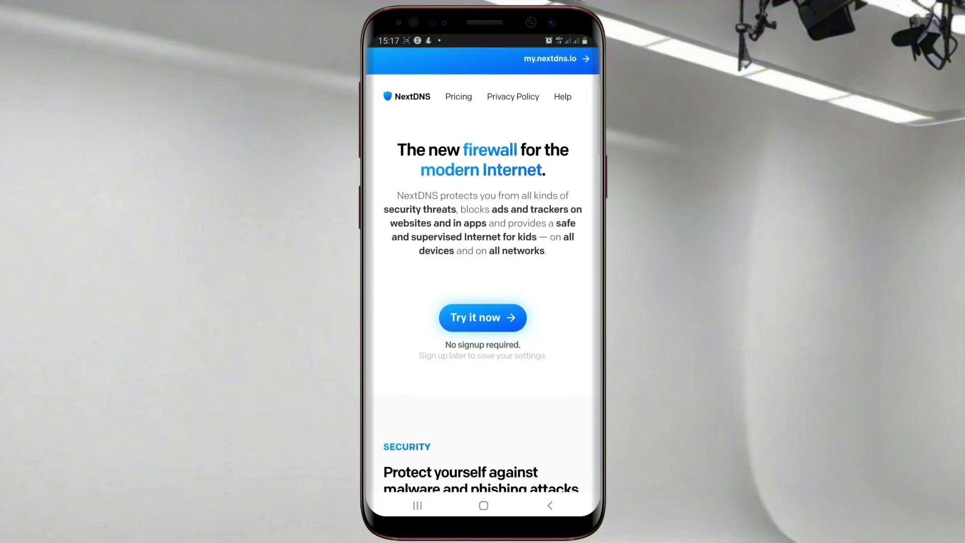
scroll(483, 267, "up", 1)
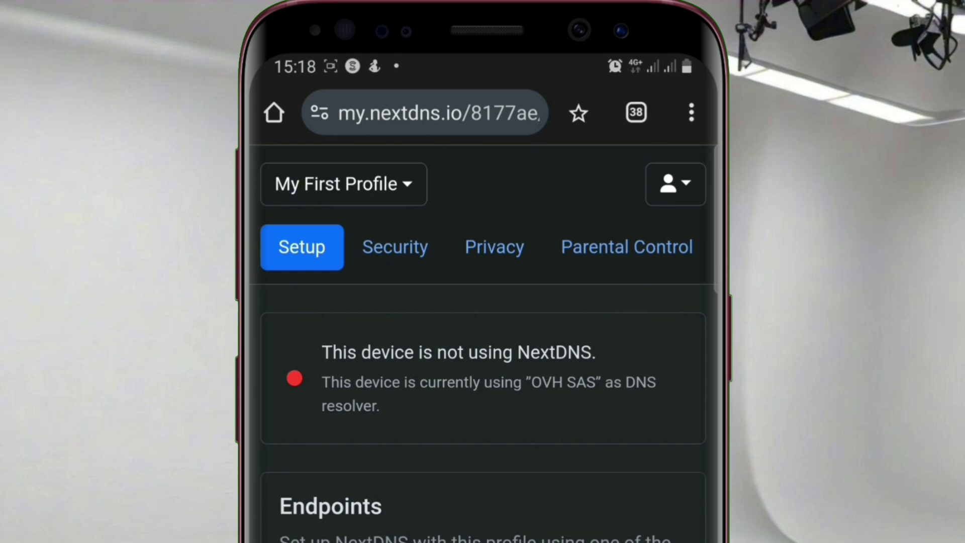
scroll(483, 339, "down", 10)
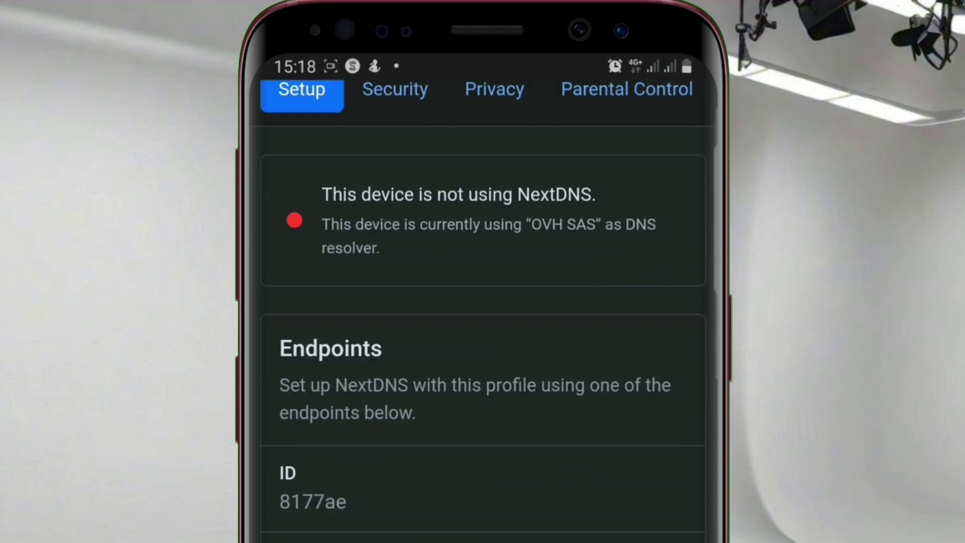
scroll(483, 339, "down", 5)
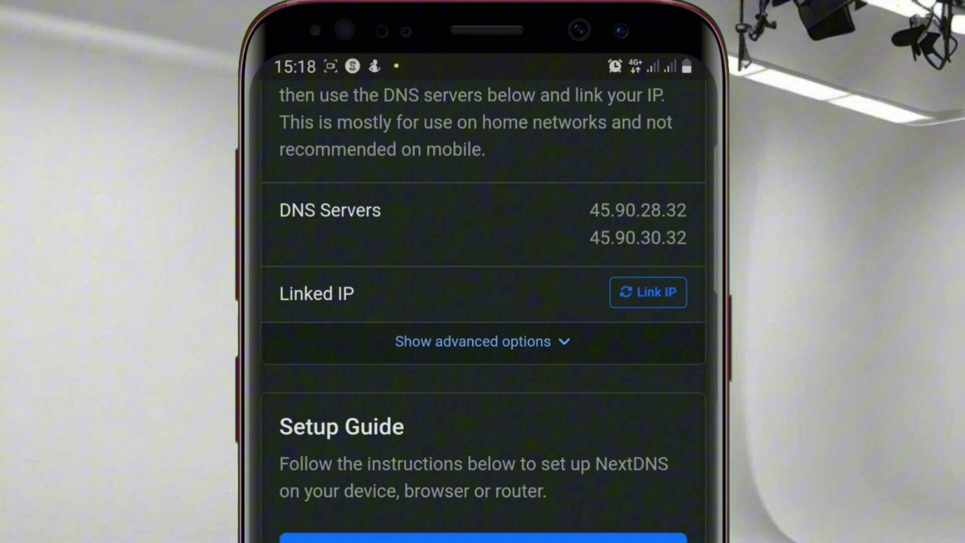
scroll(482, 339, "down", 3)
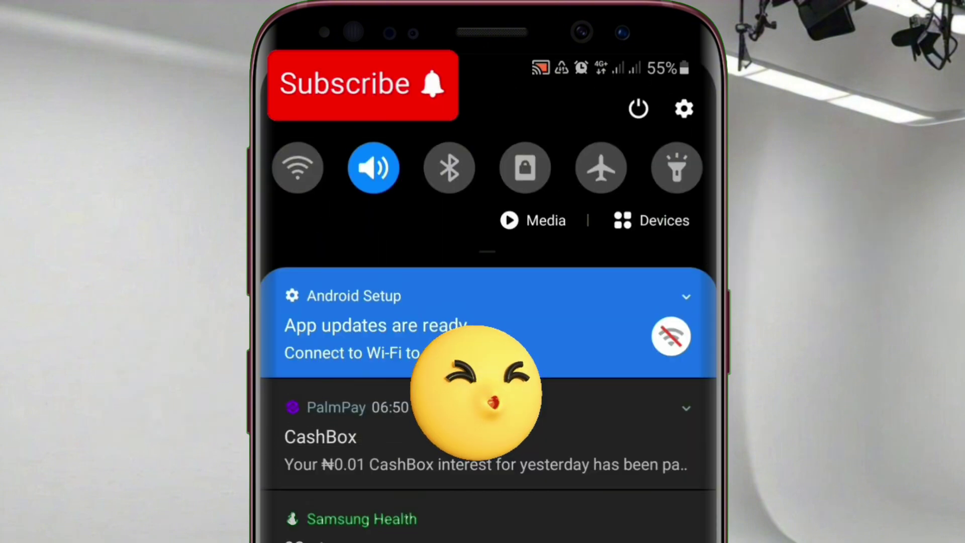
- Search the phone's Settings for 'private dns' to find the Private DNS entry
left_click(684, 109)
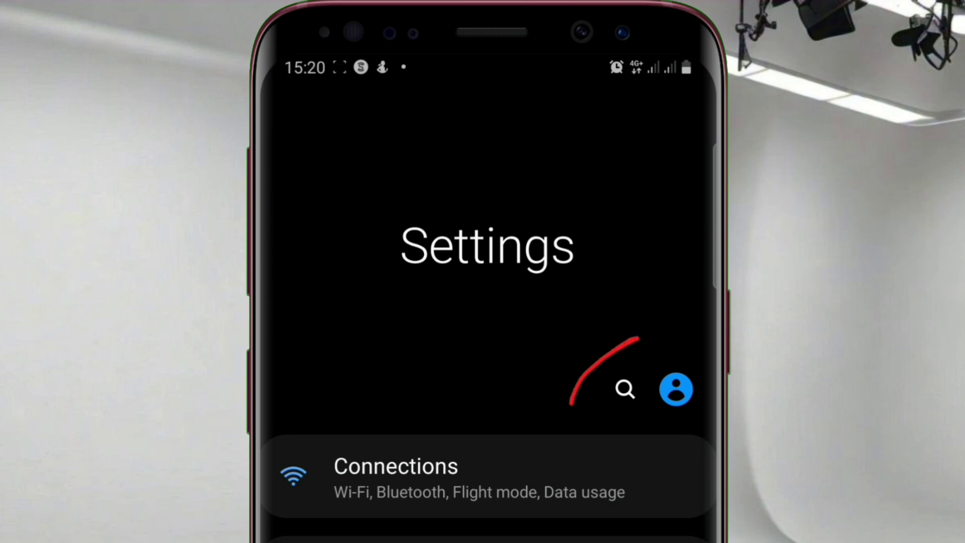
left_click(625, 389)
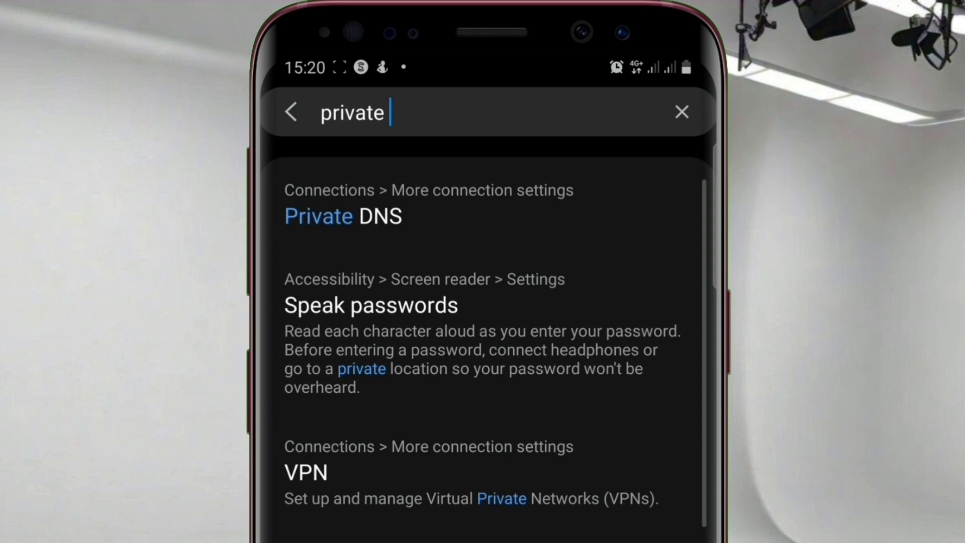
type("dns")
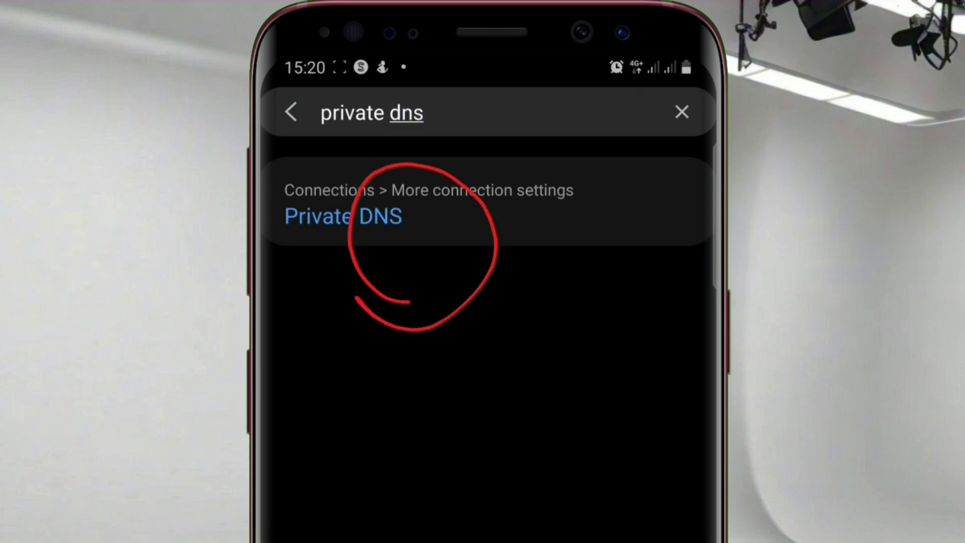
- Clear the old cleanbrowsing hostname from a custom Private DNS provider hostname
left_click(343, 215)
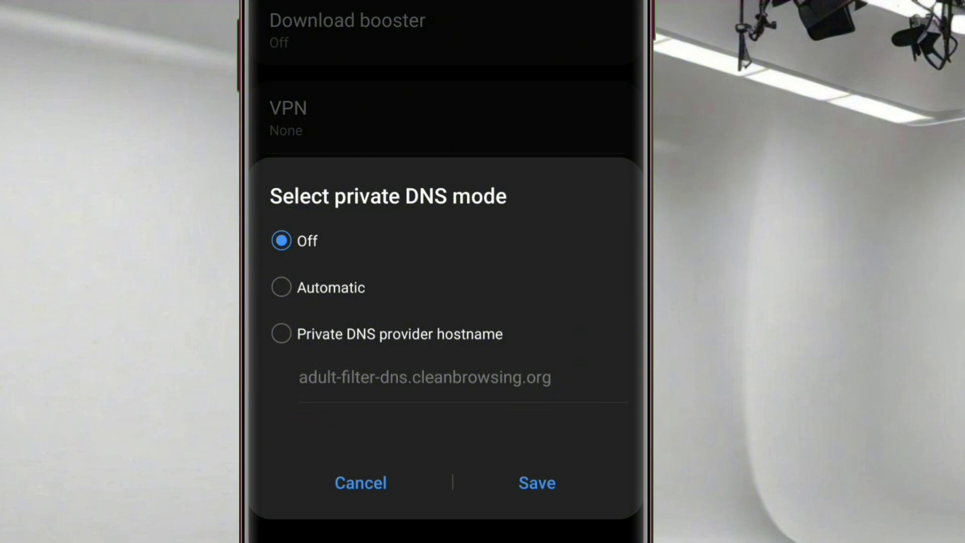
left_click(280, 334)
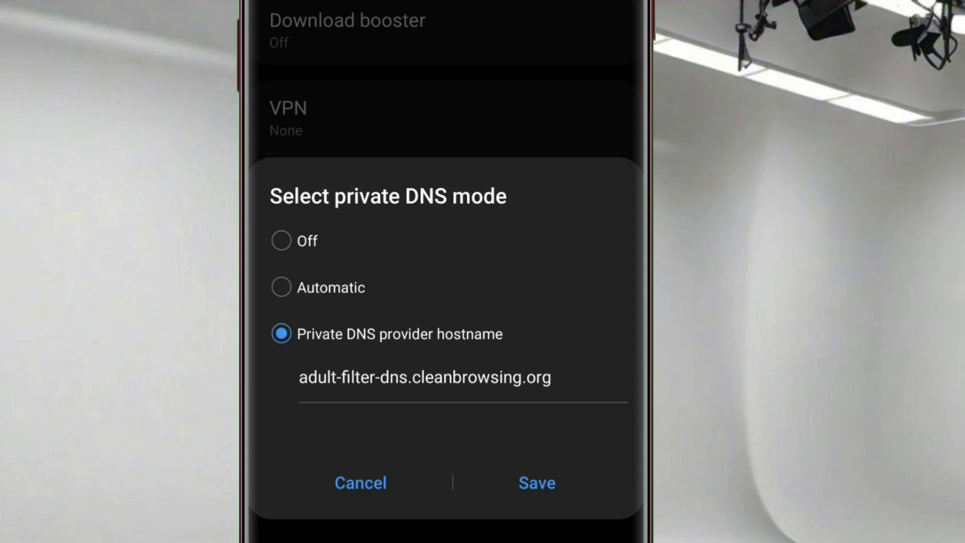
left_click(549, 377)
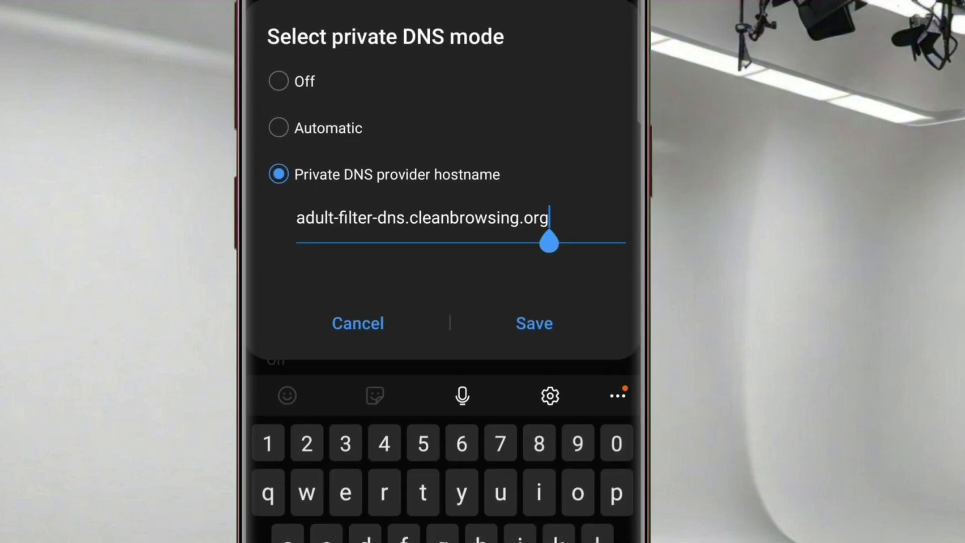
key("BackSpace")
key("BackSpace")
key("BackSpace")
key("BackSpace")
key("BackSpace")
key("BackSpace")
key("BackSpace")
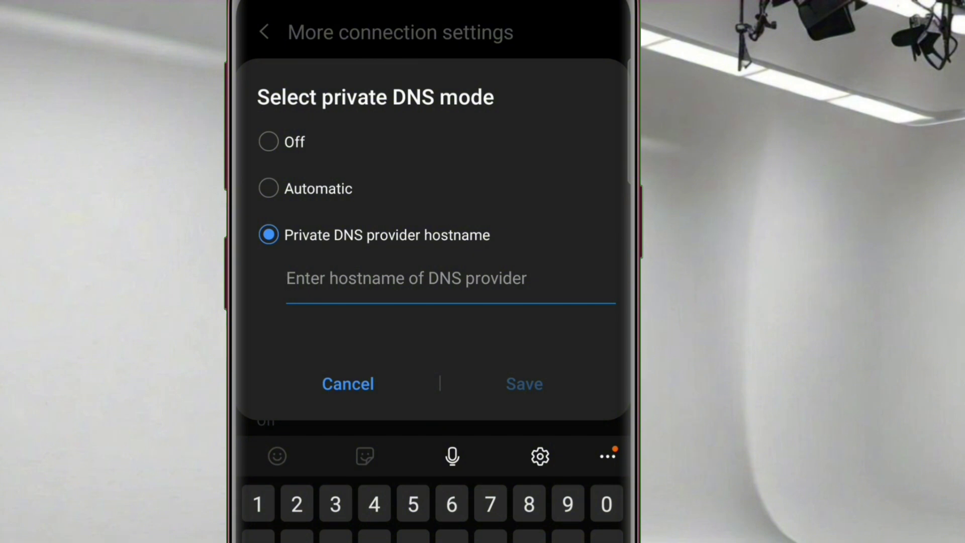
left_click(287, 280)
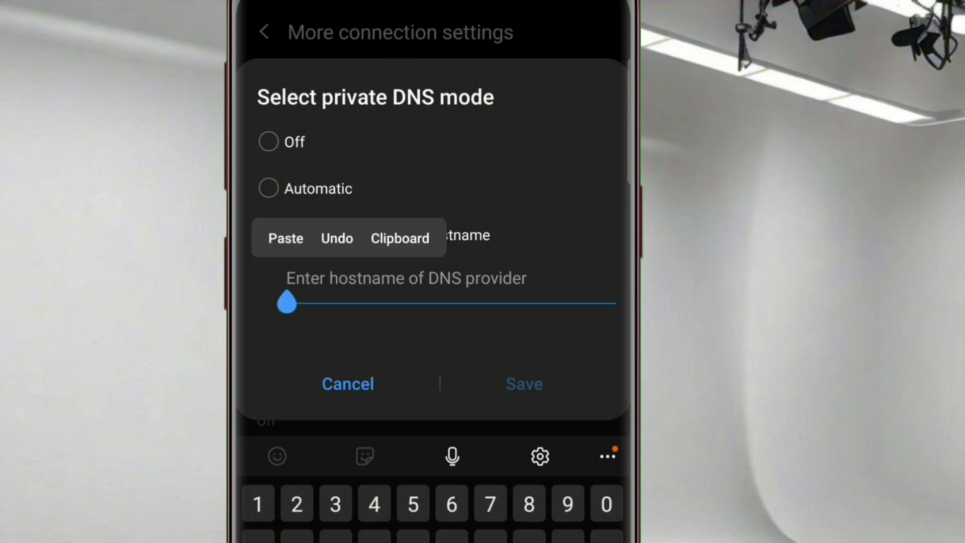
left_click(286, 238)
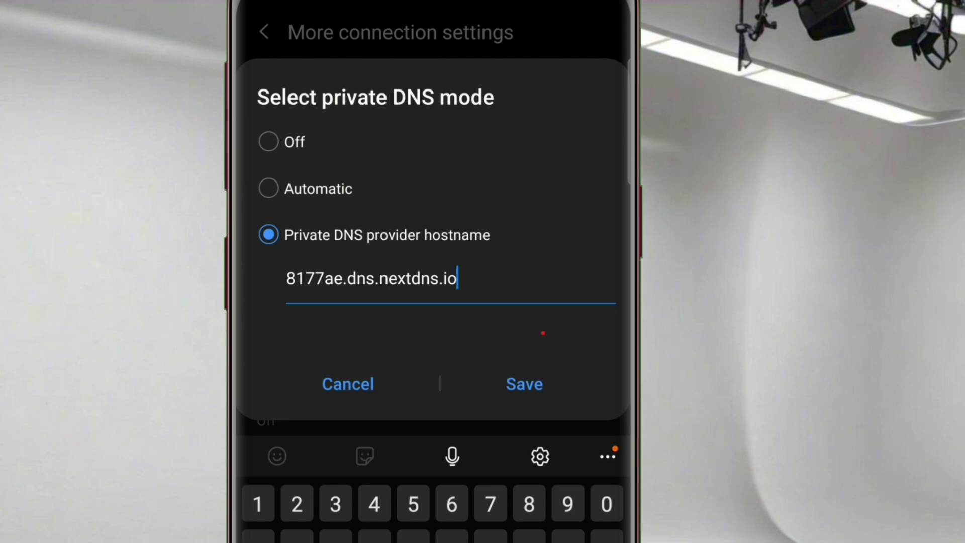
left_click(524, 384)
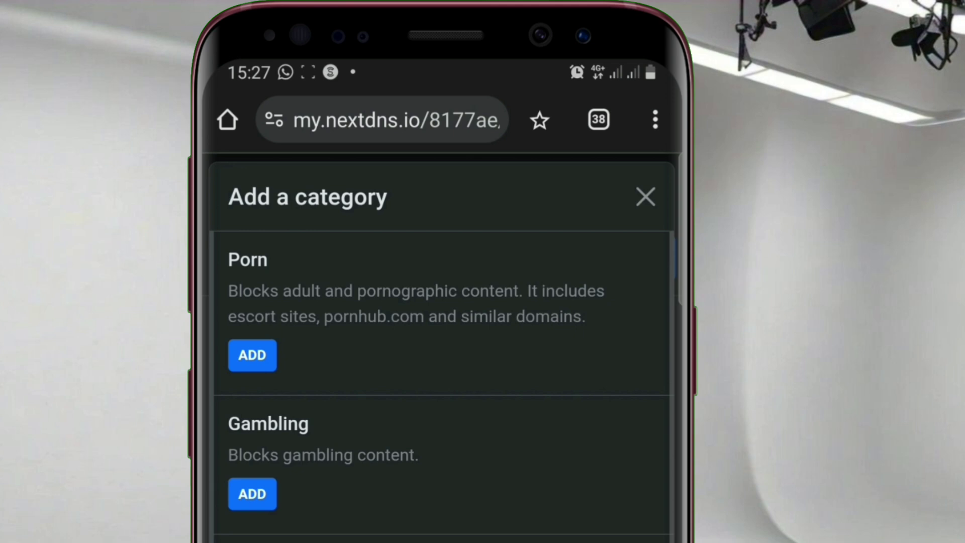
- Add the Porn category under Parental Control and refresh the page to confirm
left_click(252, 355)
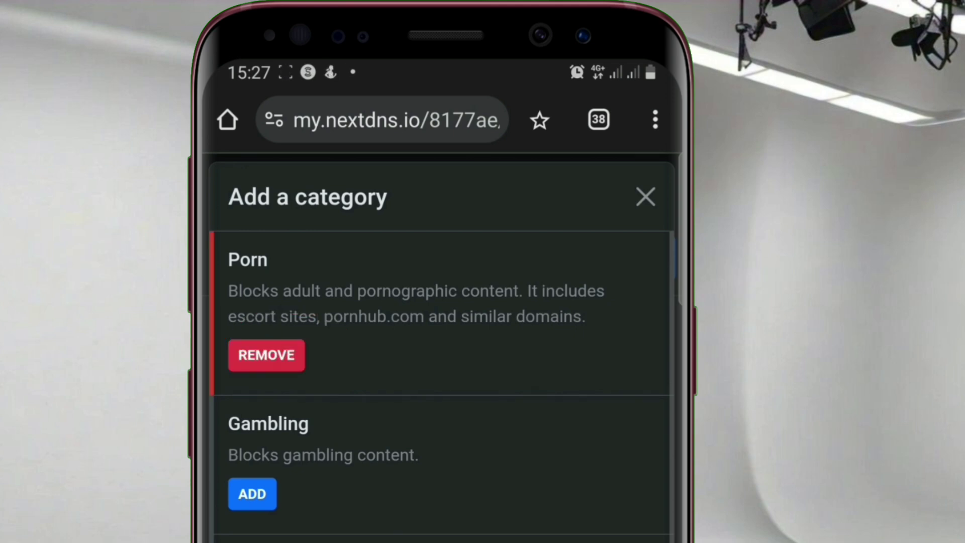
scroll(444, 388, "down", 5)
scroll(445, 388, "up", 5)
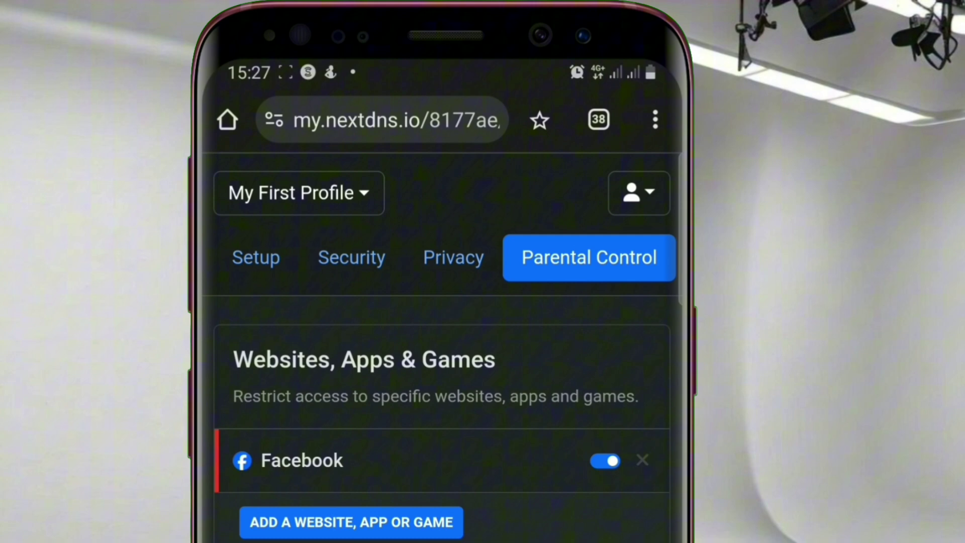
left_click_drag(441, 273, 441, 363)
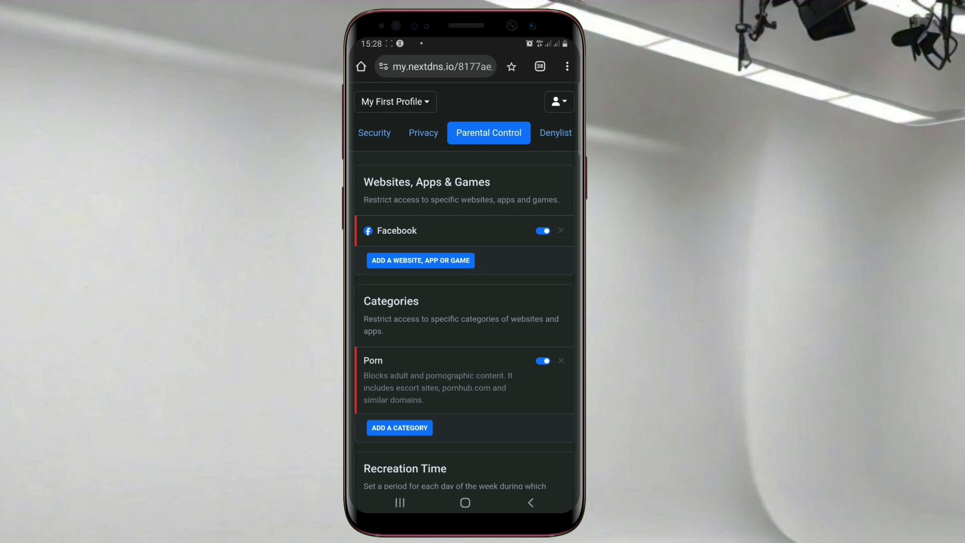
scroll(464, 270, "down", 3)
scroll(464, 270, "up", 3)
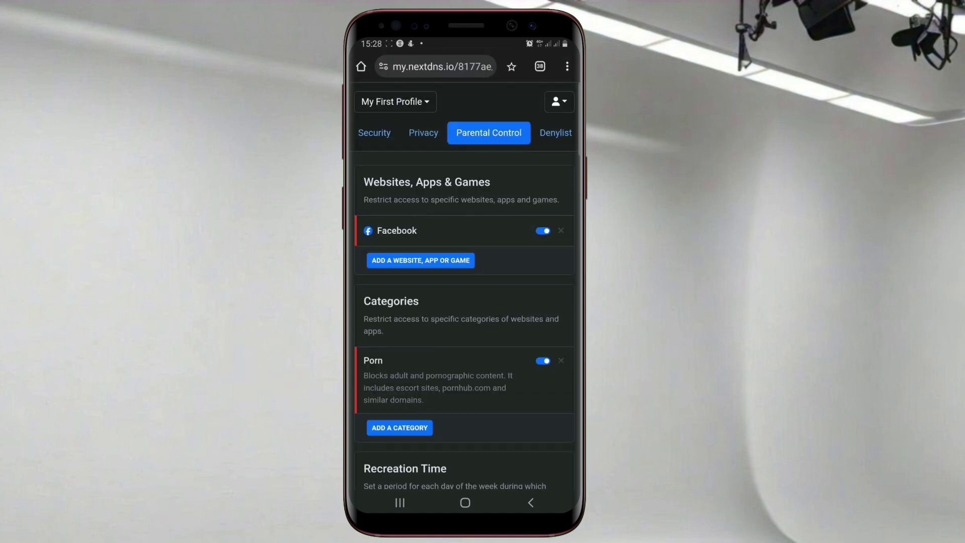